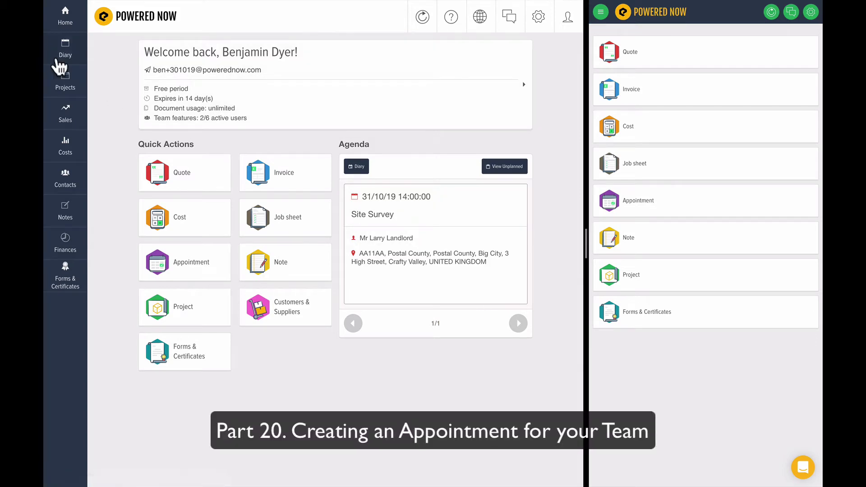
# Step: In the diary, mark out a new 17:00–18:00 slot on Wednesday 30 October 2019
pyautogui.click(60, 57)
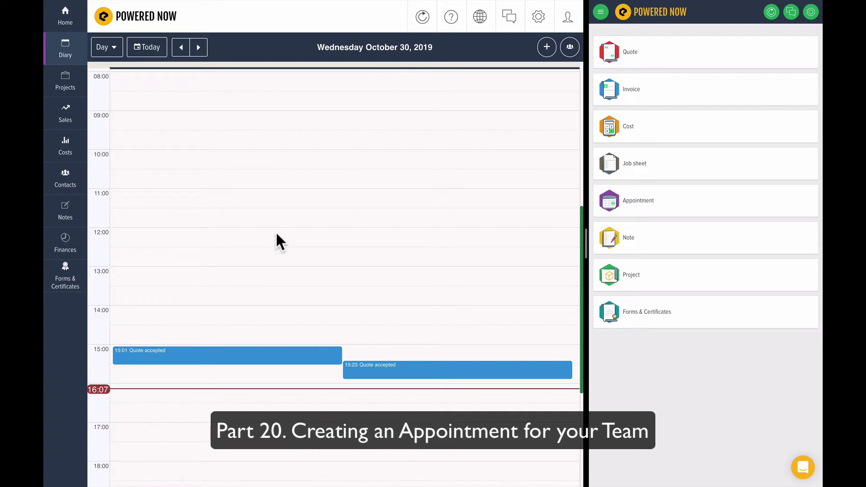
pyautogui.click(165, 426)
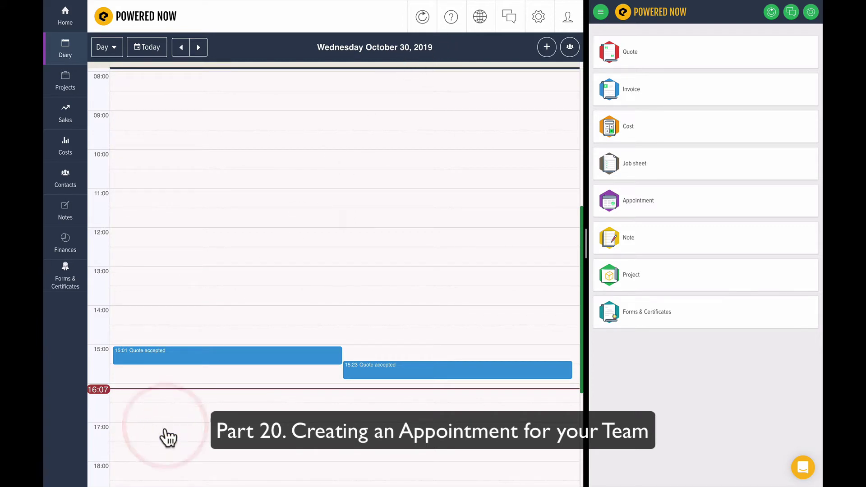
pyautogui.moveTo(165, 451); pyautogui.dragTo(164, 465)
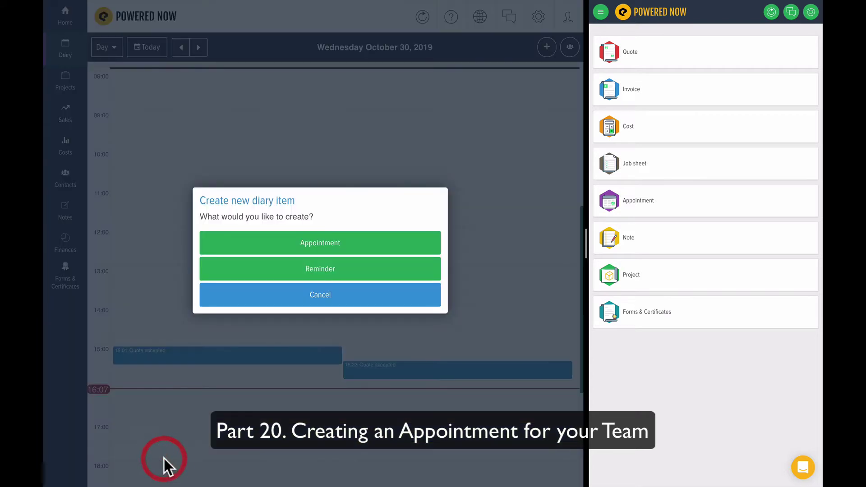
# Step: Make it an appointment for Larry the Landlord's Boiler Install project at 3 High Street
pyautogui.click(293, 243)
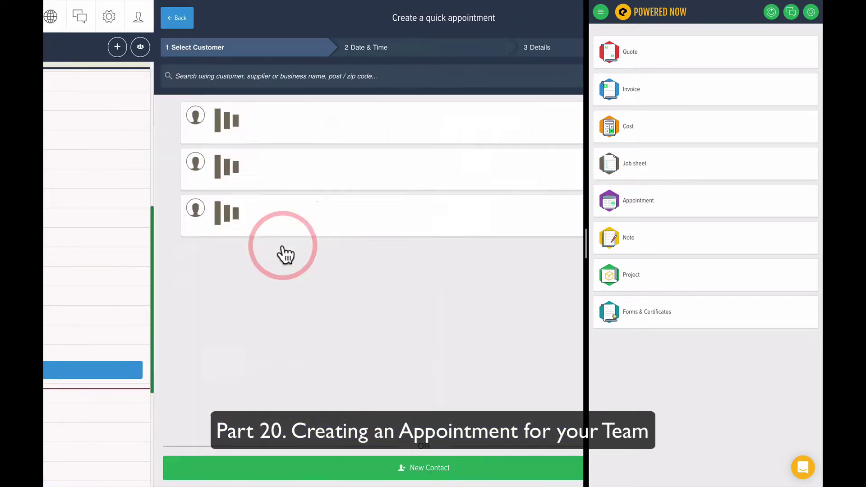
pyautogui.click(239, 229)
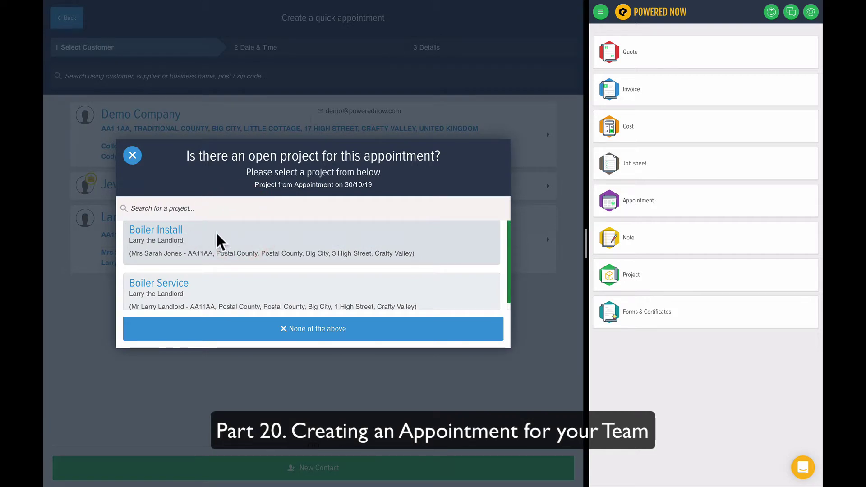
pyautogui.click(228, 242)
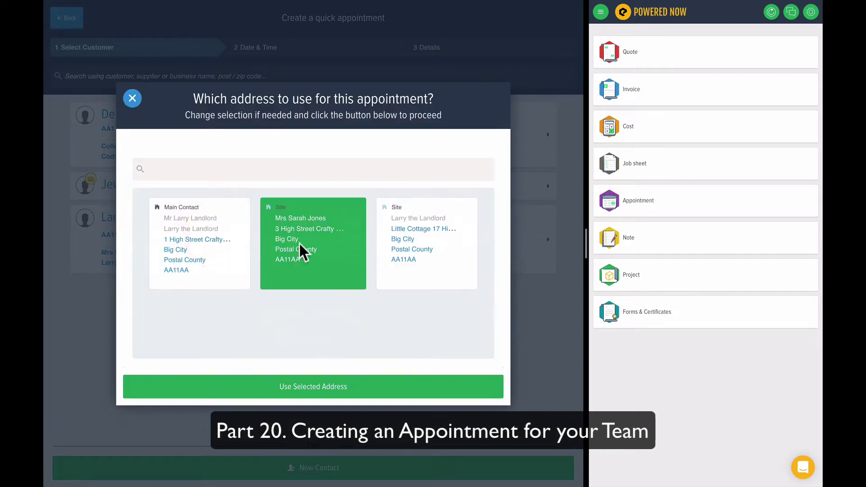
pyautogui.click(302, 387)
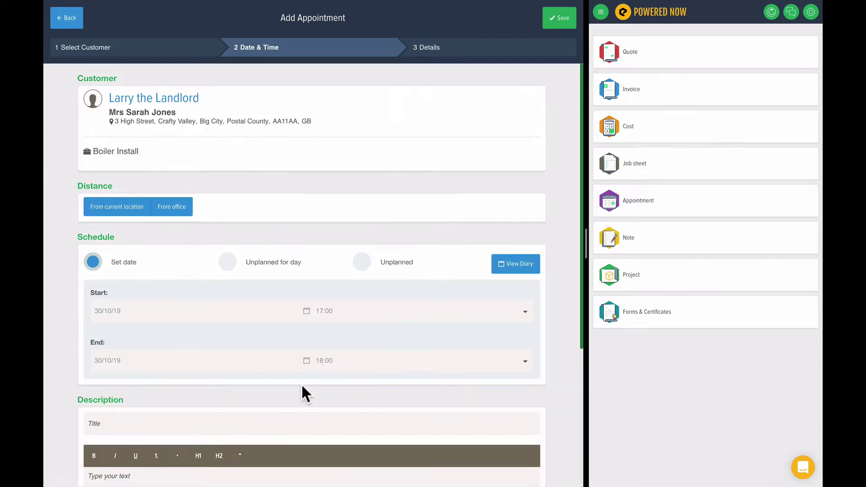
# Step: Title the appointment 'Visit Sarah' with the note 'The new boiler is making a complete racket'
pyautogui.scroll(-4, 265, 346)
pyautogui.click(265, 247)
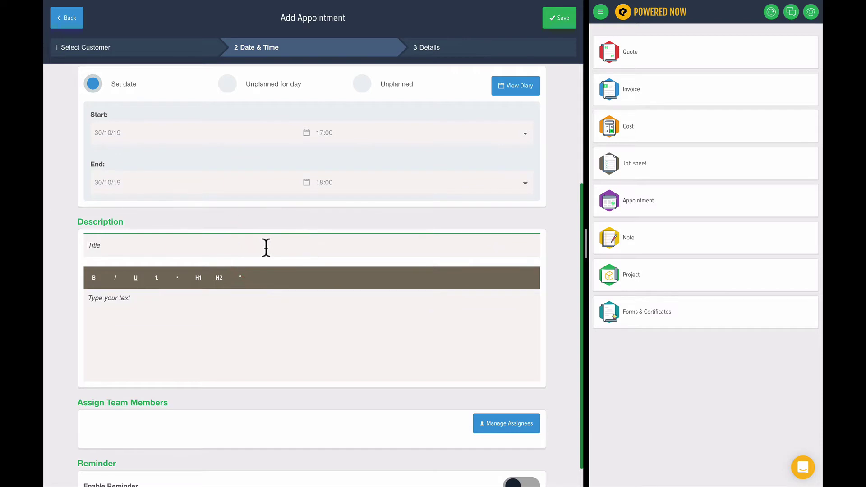
pyautogui.write('Visit ')
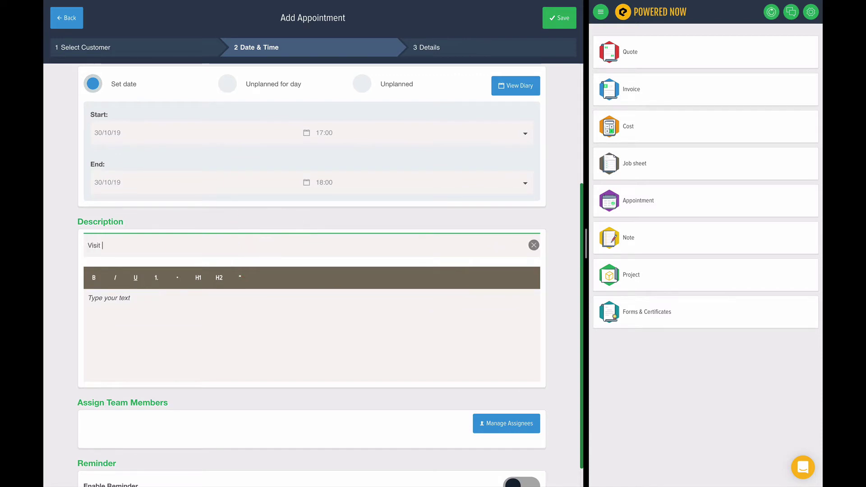
pyautogui.write('Sarah')
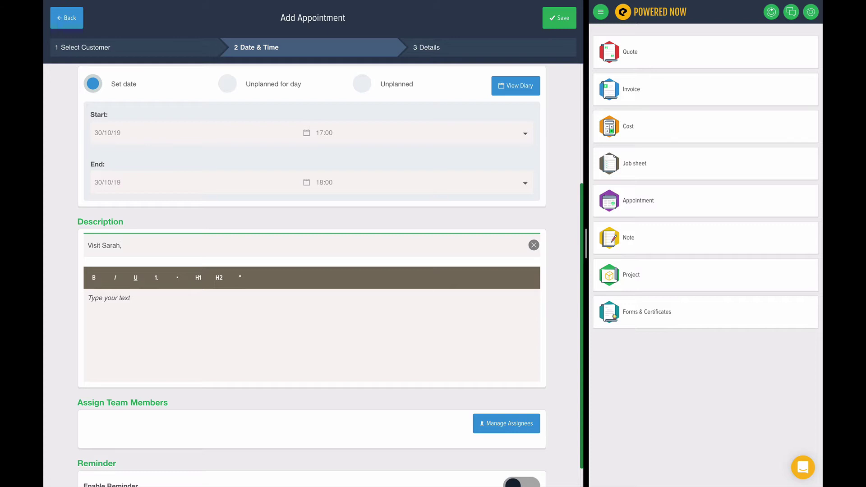
pyautogui.press('Tab')
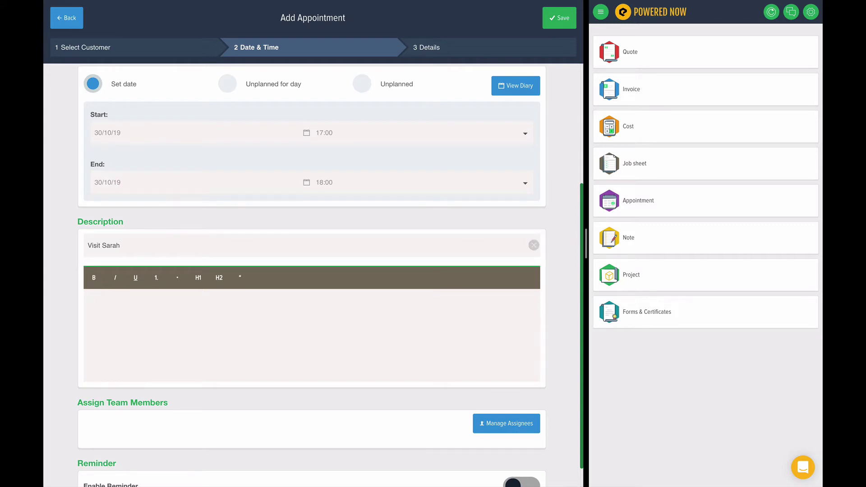
pyautogui.write('The new bo')
pyautogui.write('iler is ')
pyautogui.write('making a ')
pyautogui.write('complerte')
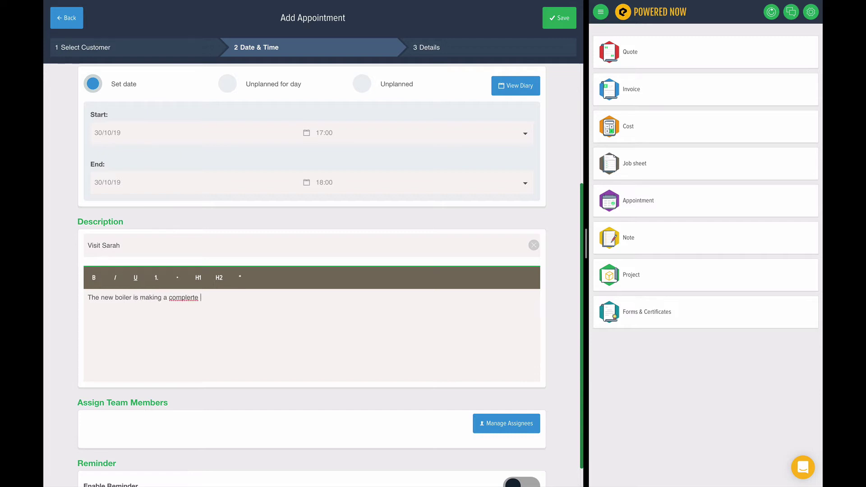
pyautogui.press('BackSpace')
pyautogui.press('BackSpace')
pyautogui.press('BackSpace')
pyautogui.write('cke')
pyautogui.scroll(-1, 375, 269)
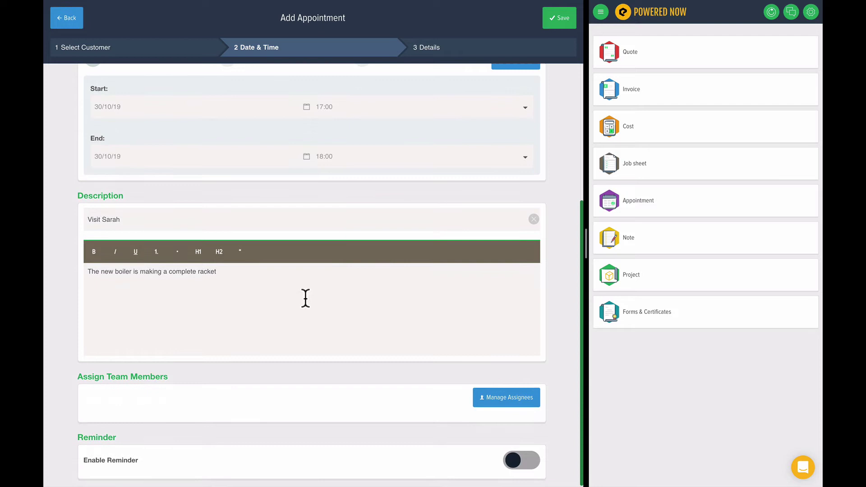
pyautogui.scroll(1, 306, 298)
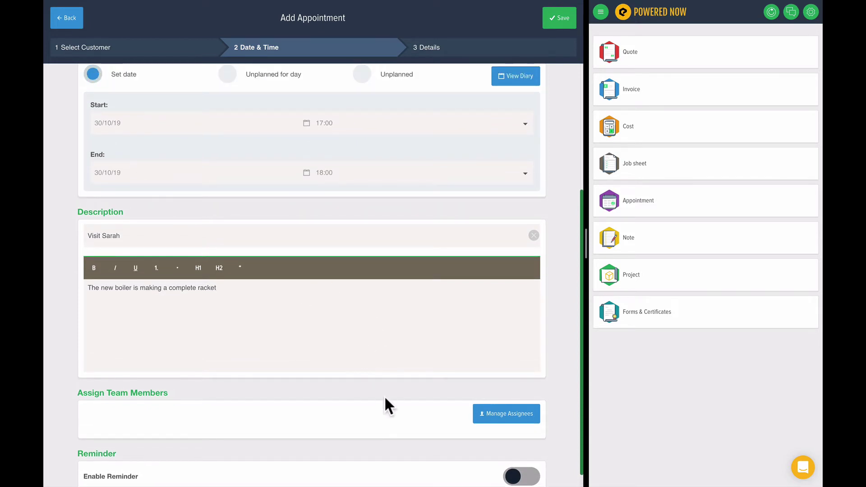
pyautogui.scroll(5, 385, 397)
pyautogui.scroll(-5, 385, 396)
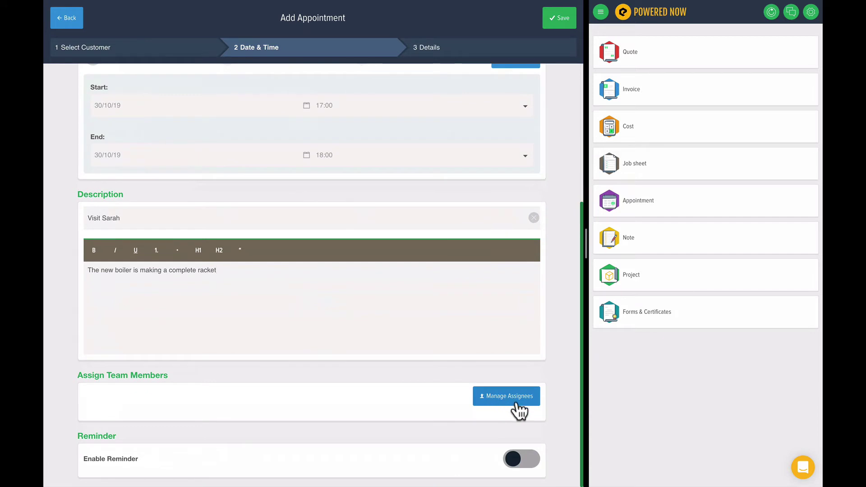
# Step: Assign Mark Engineer to the Visit Sarah appointment and save it
pyautogui.click(502, 391)
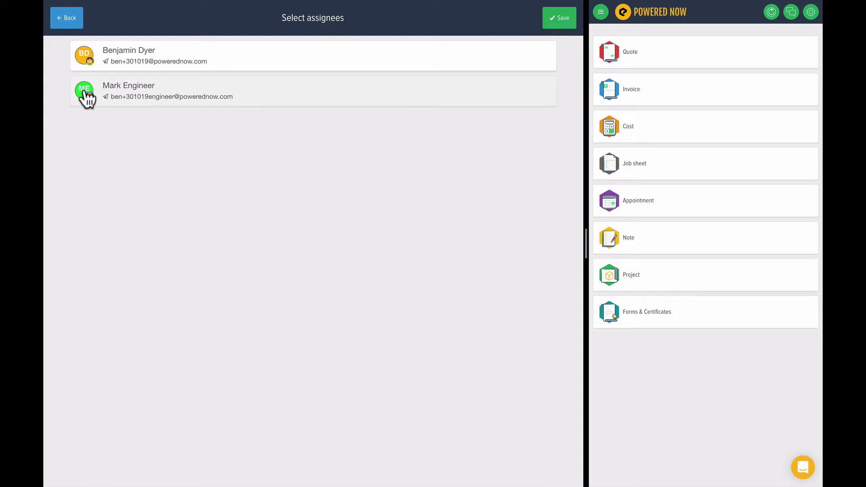
pyautogui.click(150, 92)
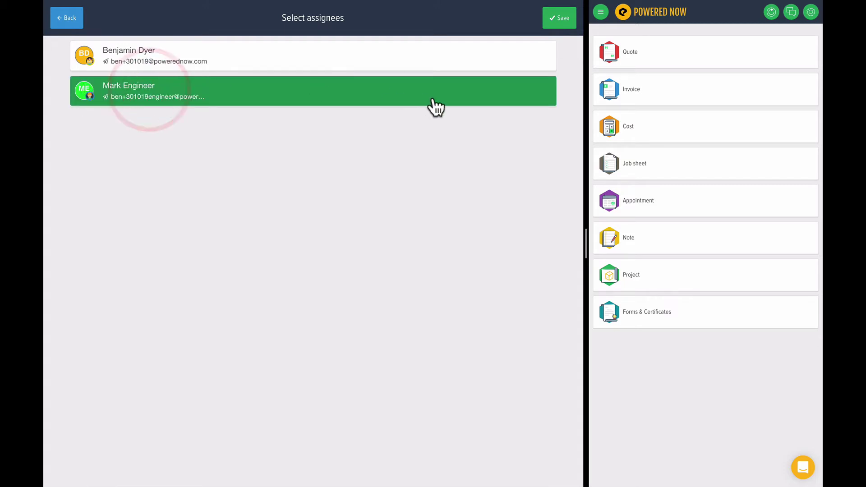
pyautogui.click(560, 20)
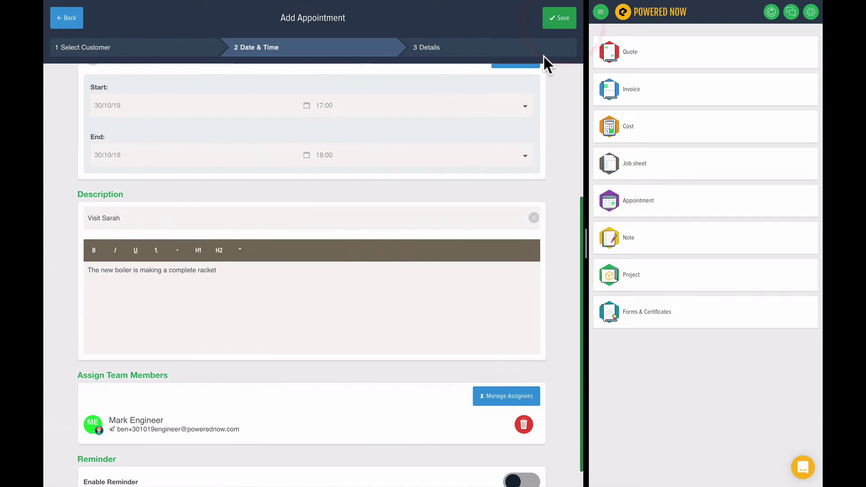
pyautogui.click(557, 21)
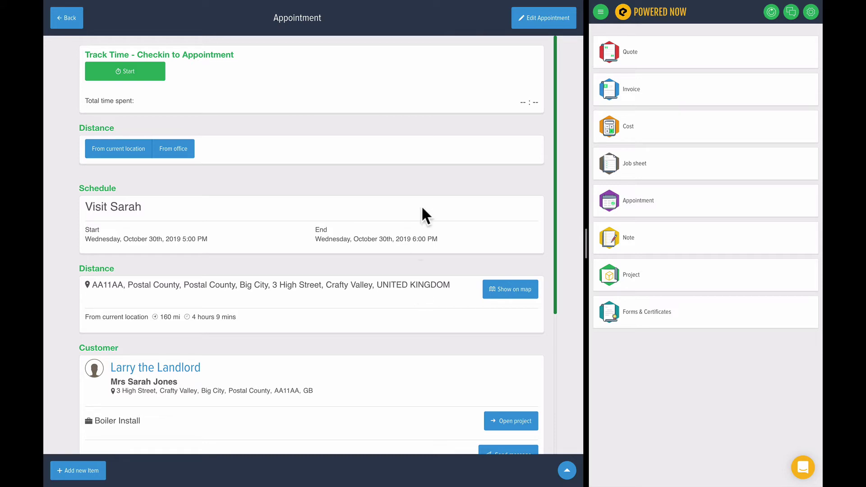
# Step: Return the desktop diary to day view, then open Visit Sarah from the mobile app's diary
pyautogui.click(72, 20)
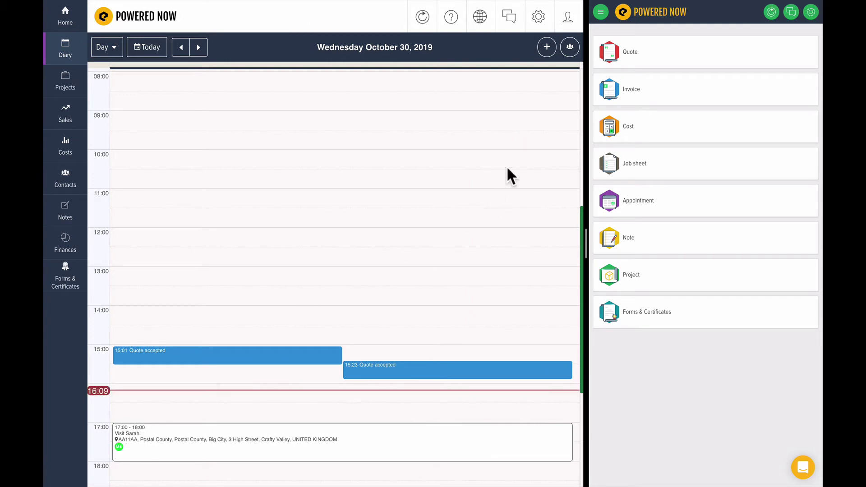
pyautogui.click(602, 13)
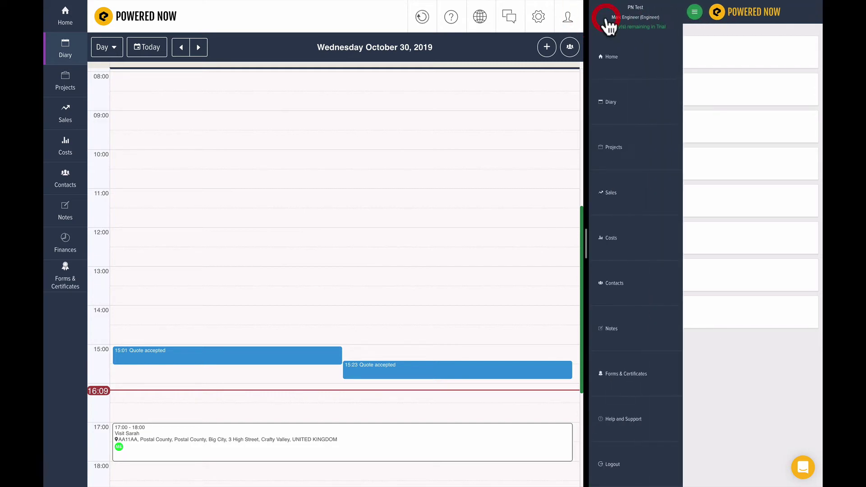
pyautogui.click(617, 111)
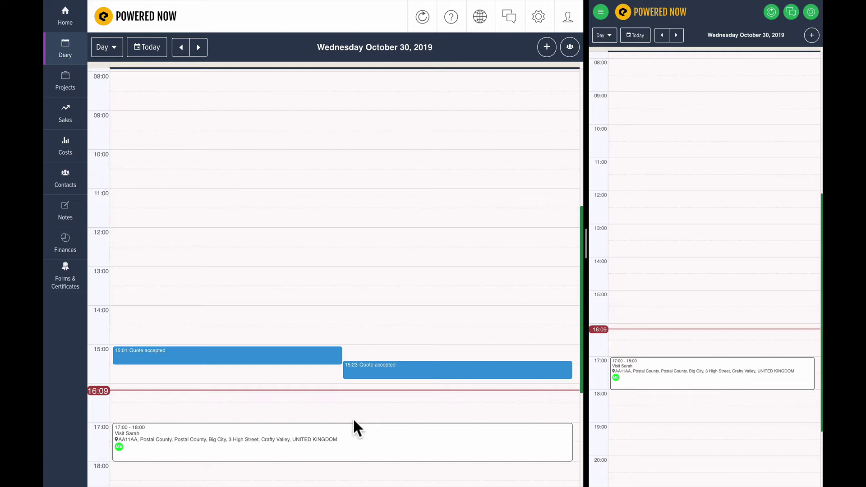
pyautogui.moveTo(712, 373)
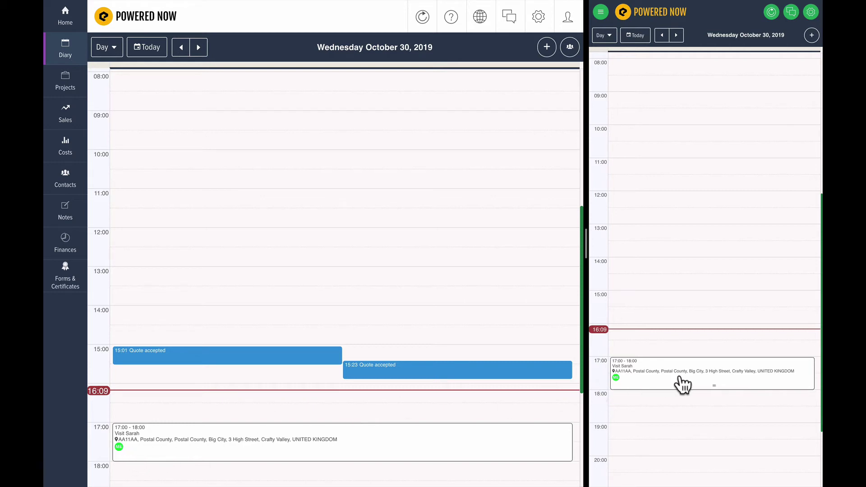
pyautogui.click(681, 382)
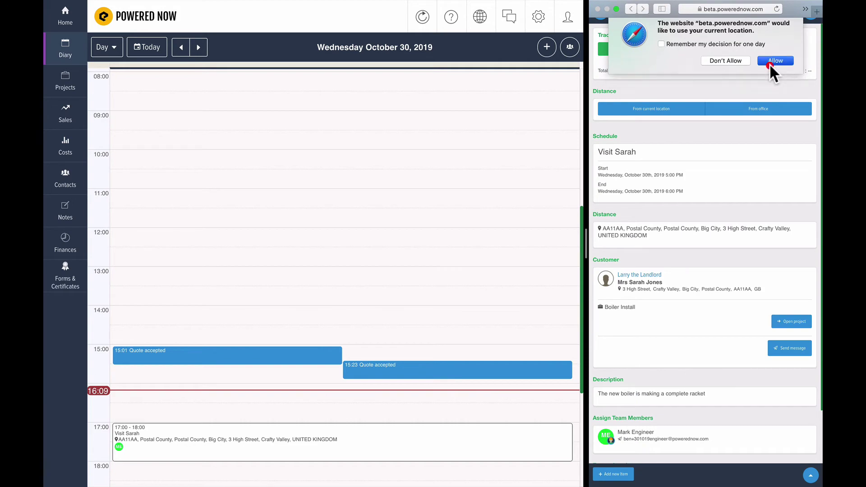
# Step: Allow location access and start Track Time to check Mark Engineer in to Visit Sarah
pyautogui.click(770, 63)
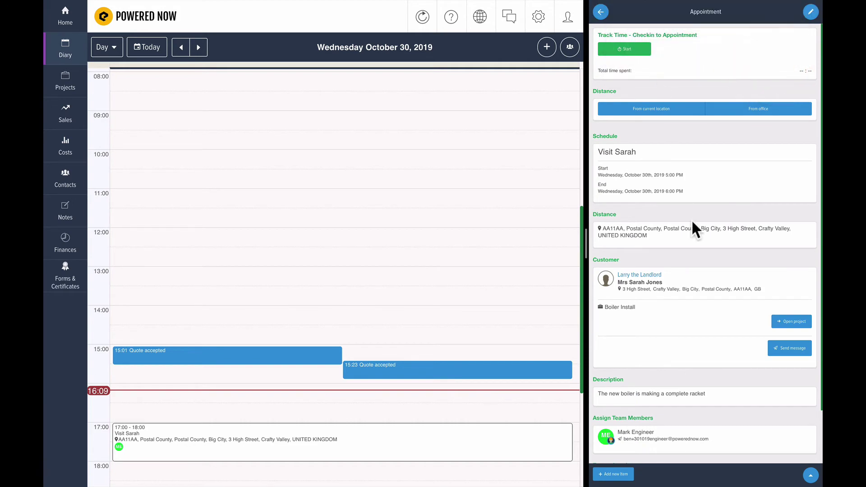
pyautogui.scroll(-3, 692, 220)
pyautogui.scroll(3, 692, 220)
pyautogui.click(643, 50)
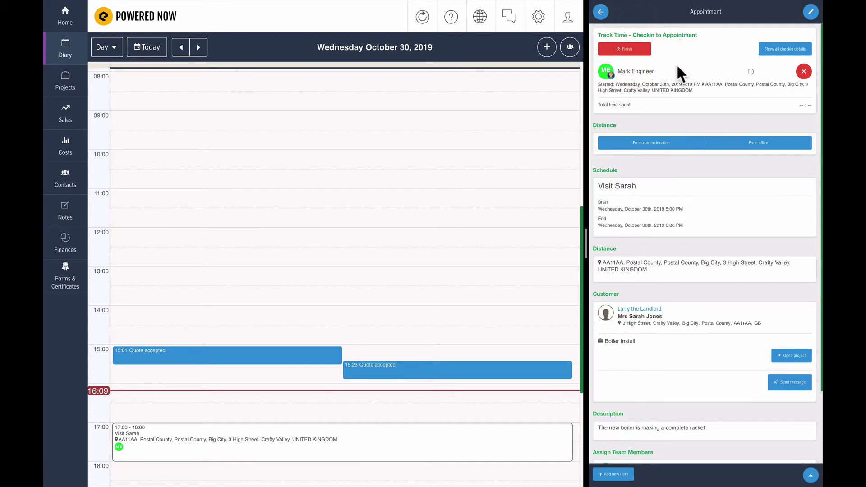
pyautogui.scroll(-3, 654, 230)
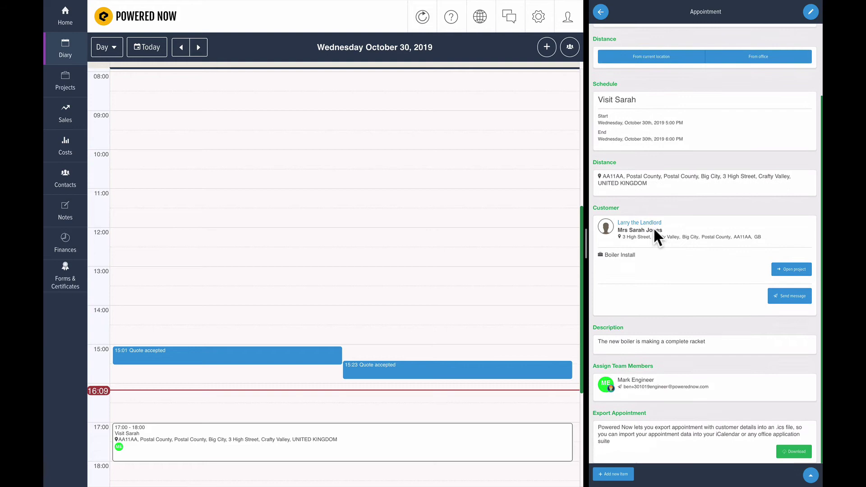
pyautogui.click(792, 281)
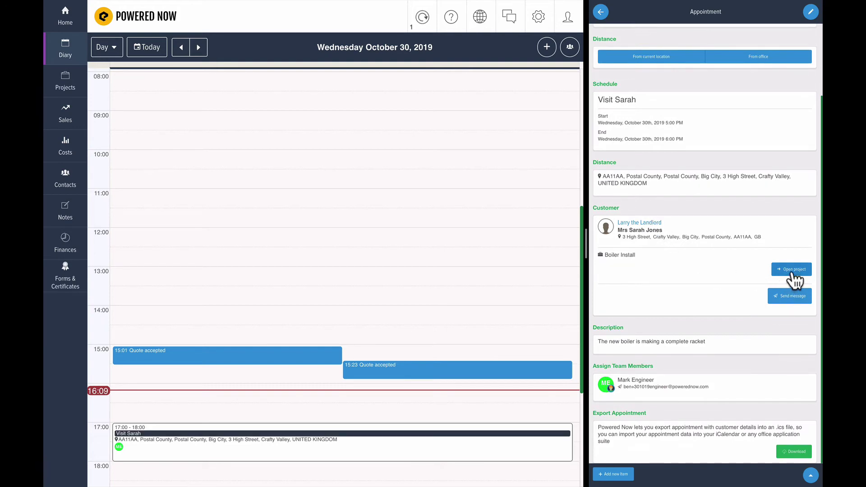
# Step: Scroll through the Boiler Install timeline of photos, notes, appointments and quotes, then open the paid invoice
pyautogui.click(793, 277)
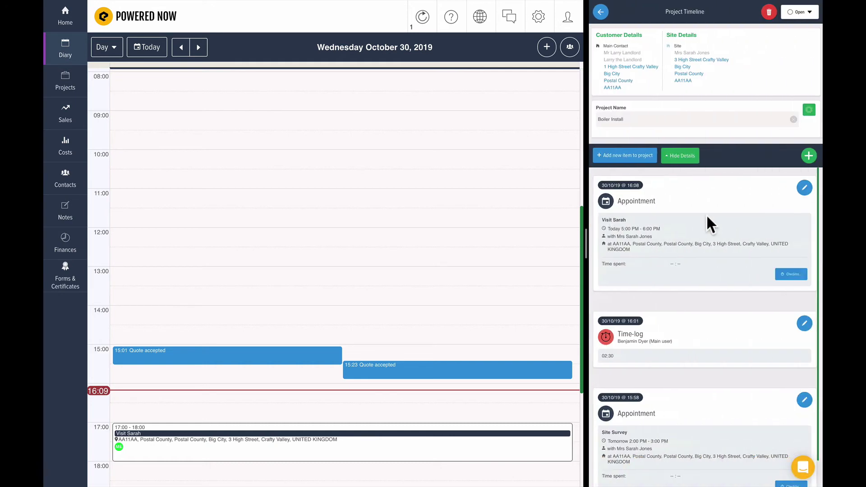
pyautogui.scroll(-3, 672, 236)
pyautogui.scroll(-3, 672, 236)
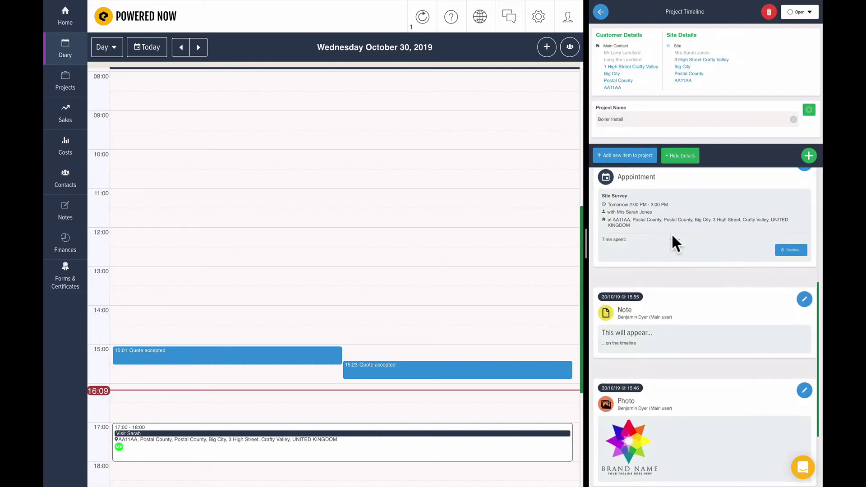
pyautogui.scroll(-3, 672, 235)
pyautogui.scroll(-3, 672, 235)
pyautogui.scroll(-2, 672, 235)
pyautogui.scroll(-2, 672, 236)
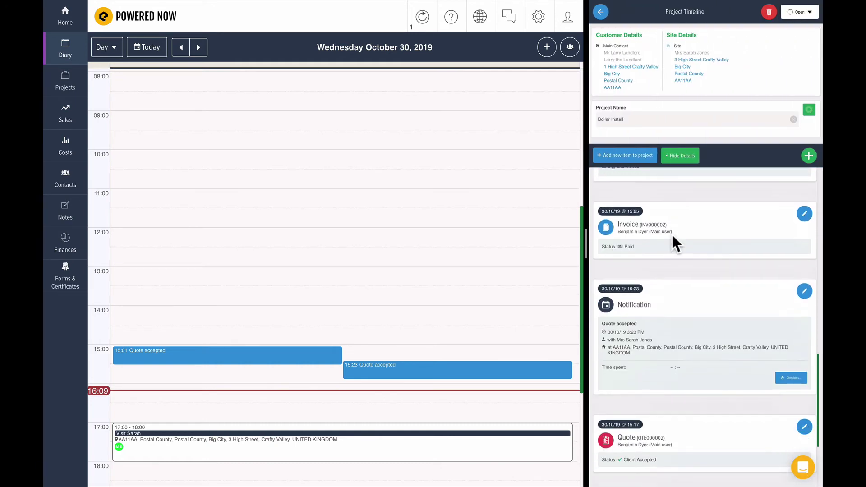
pyautogui.scroll(-2, 672, 235)
pyautogui.scroll(-1, 672, 235)
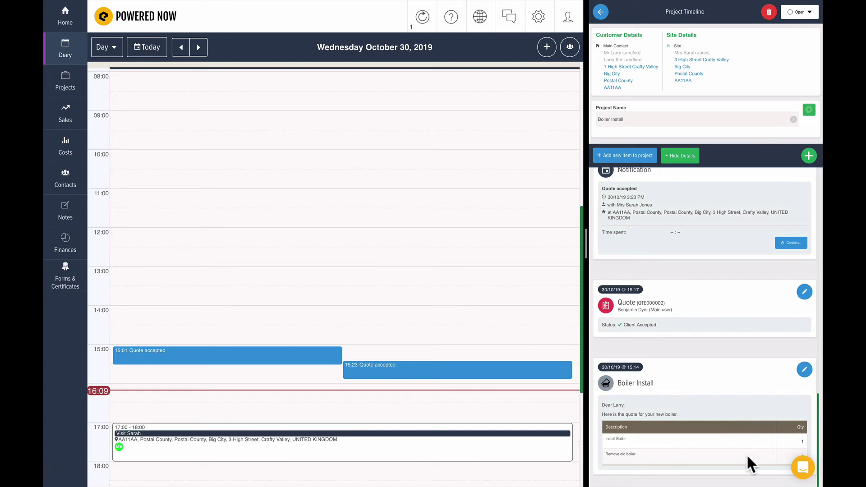
pyautogui.scroll(4, 757, 306)
pyautogui.scroll(4, 757, 306)
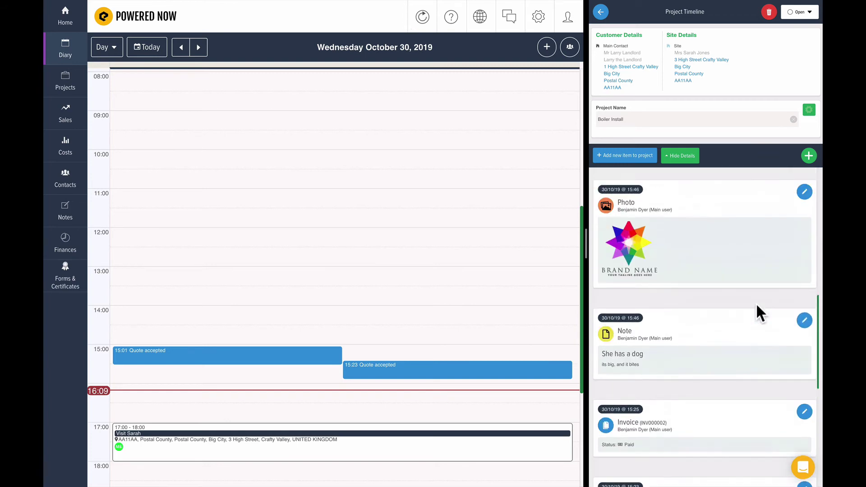
pyautogui.scroll(4, 757, 302)
pyautogui.scroll(2, 756, 302)
pyautogui.scroll(1, 756, 303)
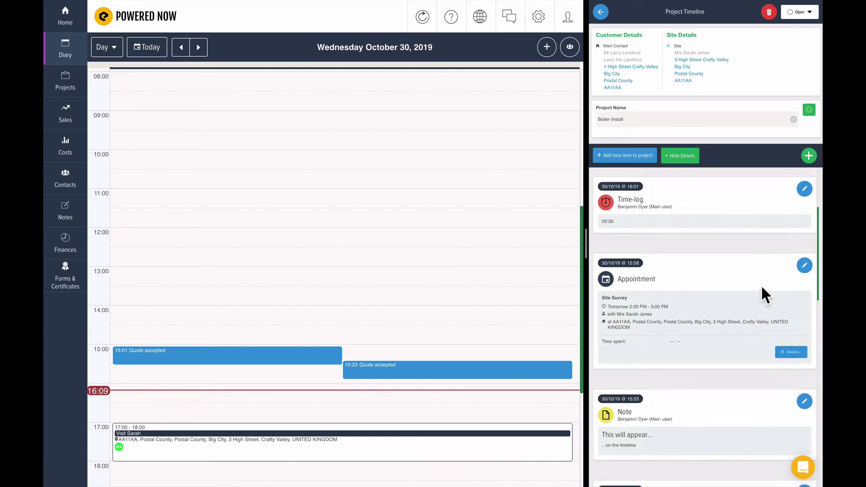
pyautogui.scroll(-2, 755, 296)
pyautogui.scroll(-2, 755, 296)
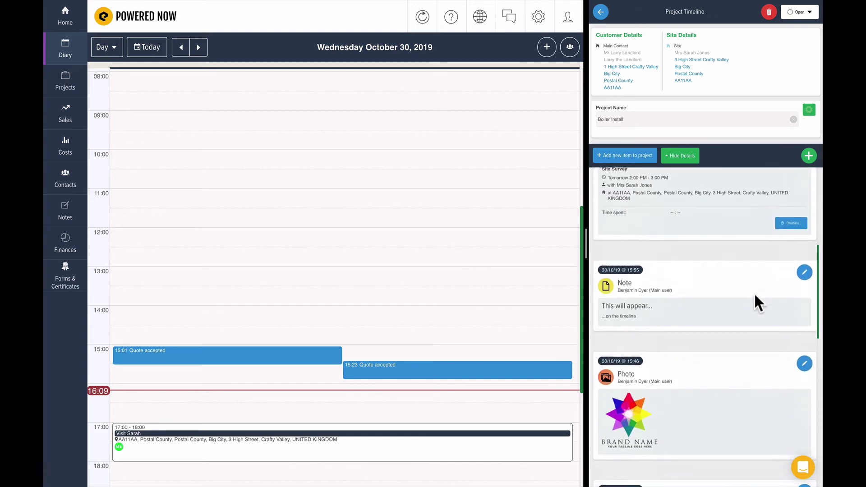
pyautogui.scroll(-3, 755, 296)
pyautogui.scroll(-2, 755, 295)
pyautogui.scroll(-3, 755, 295)
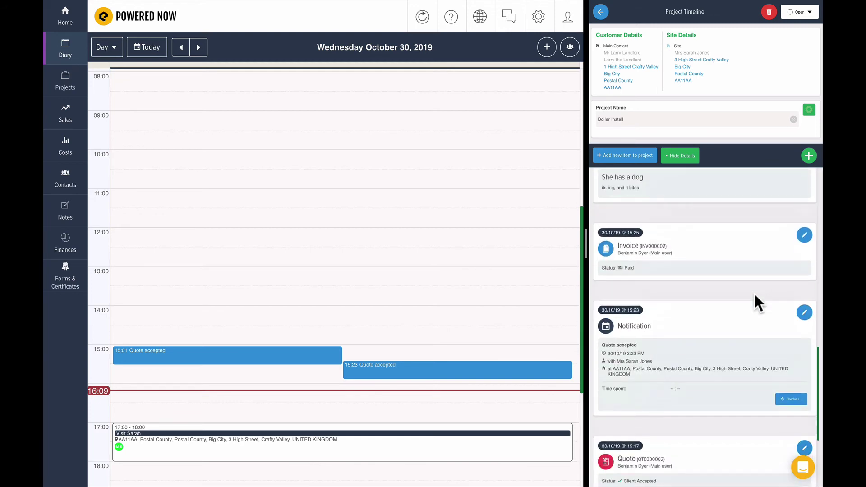
pyautogui.click(805, 234)
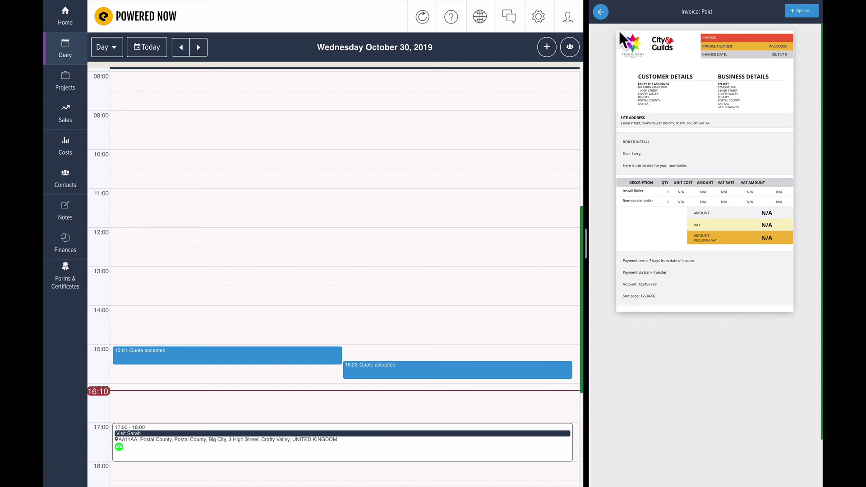
# Step: Go back from the invoice to the Boiler Install timeline and show the add-item choices
pyautogui.click(602, 13)
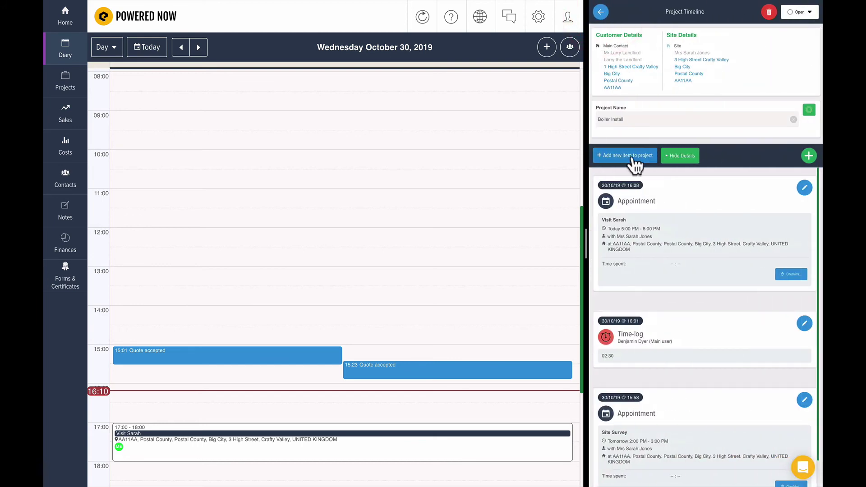
pyautogui.click(640, 159)
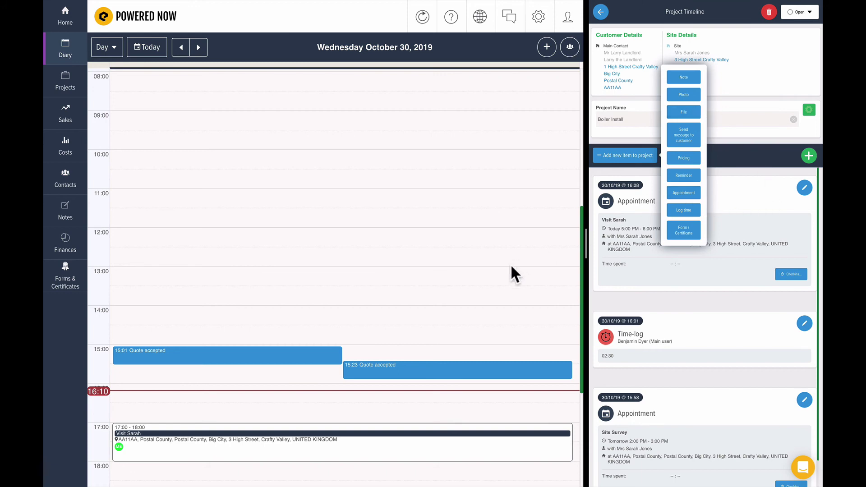
pyautogui.click(643, 286)
pyautogui.scroll(-2, 190, 397)
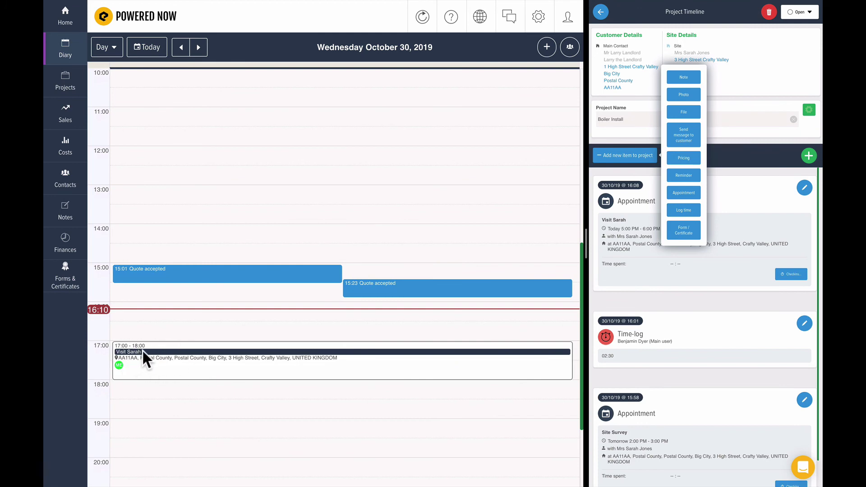
# Step: Leave the Project Timeline for the mobile create-new menu of Quote, Invoice, Appointment and more
pyautogui.click(601, 13)
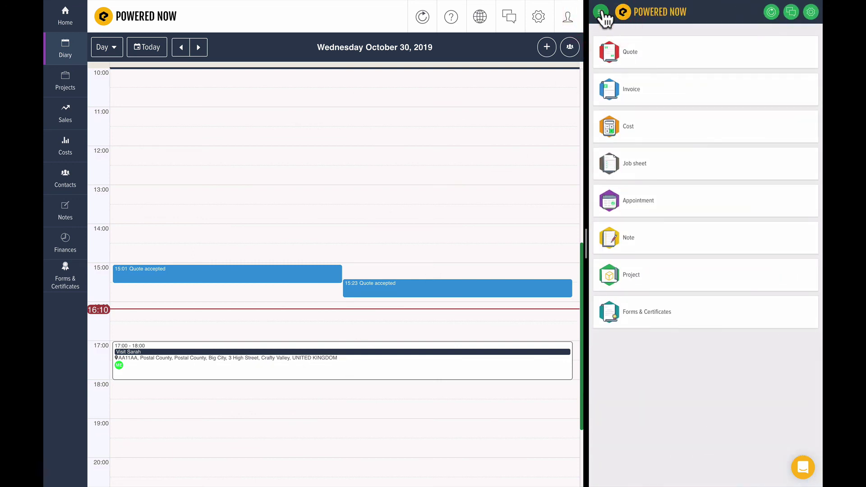